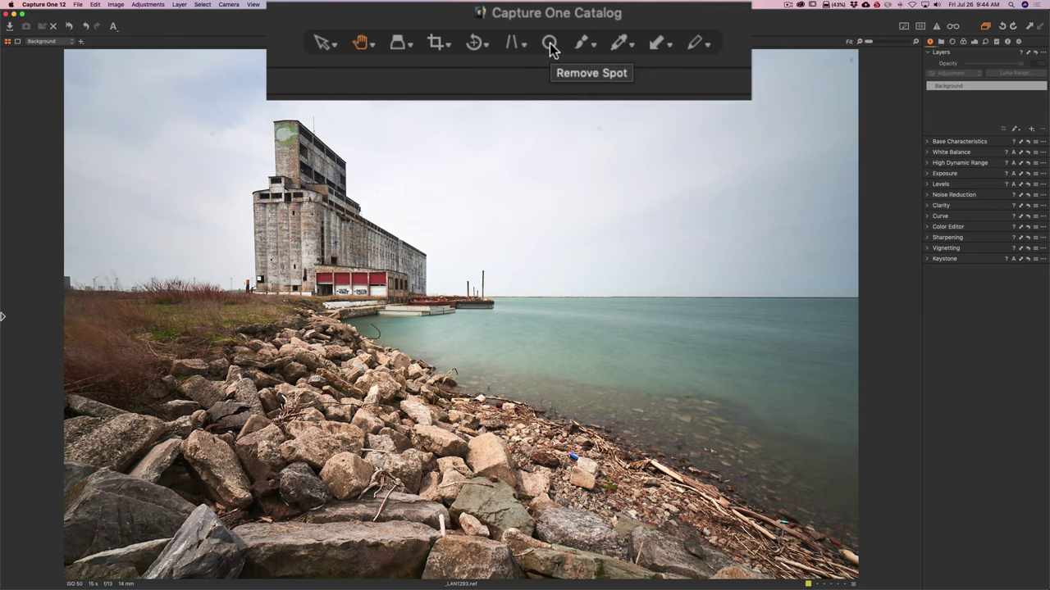
Step: Switch to Remove Spot and set the spot radius to 55, keeping type Spot
click(525, 25)
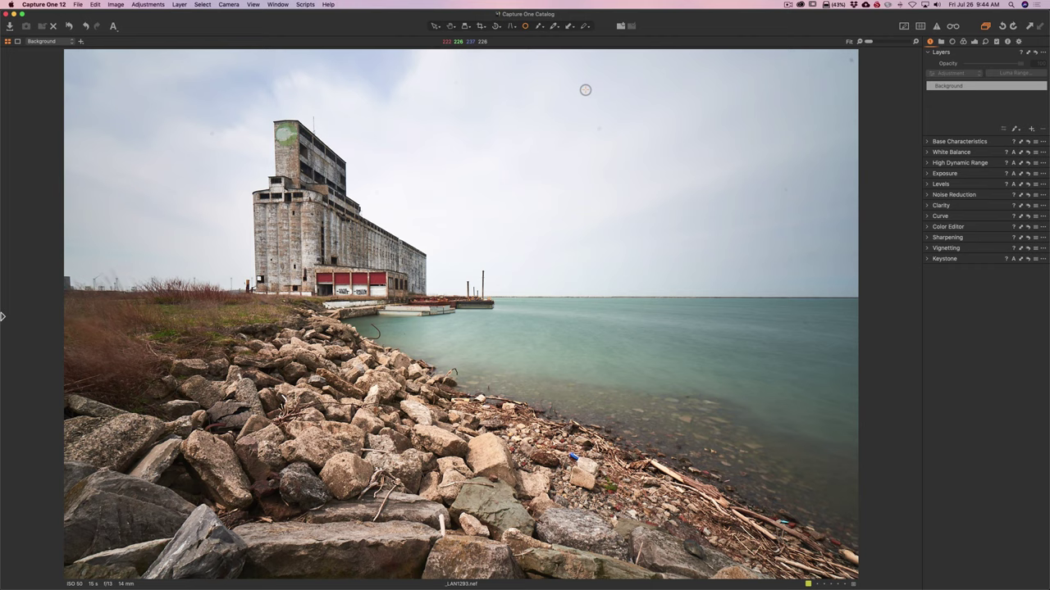
right_click(585, 89)
drag(584, 89, 605, 78)
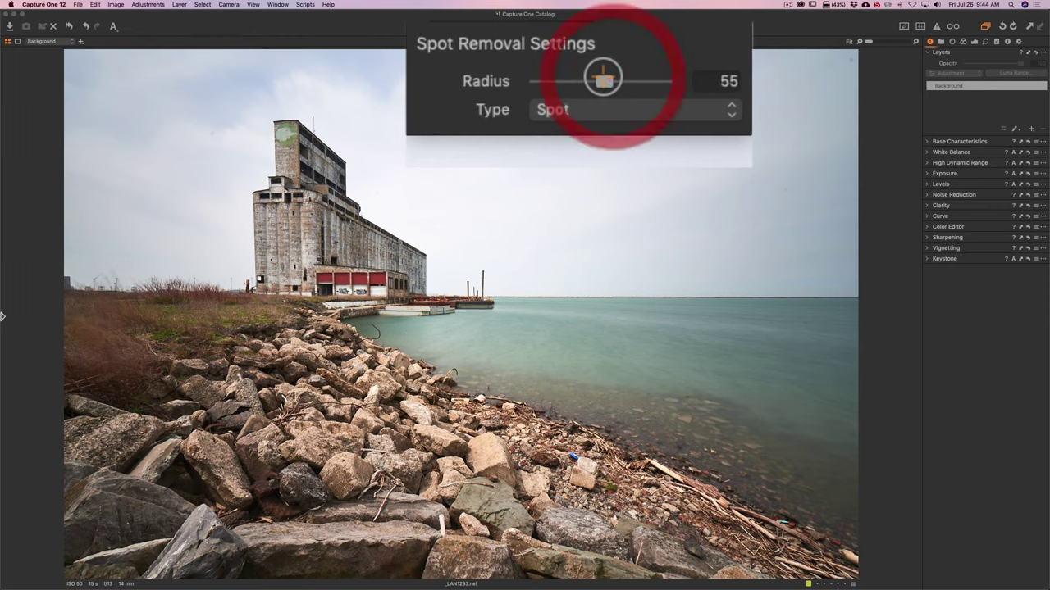
click(707, 110)
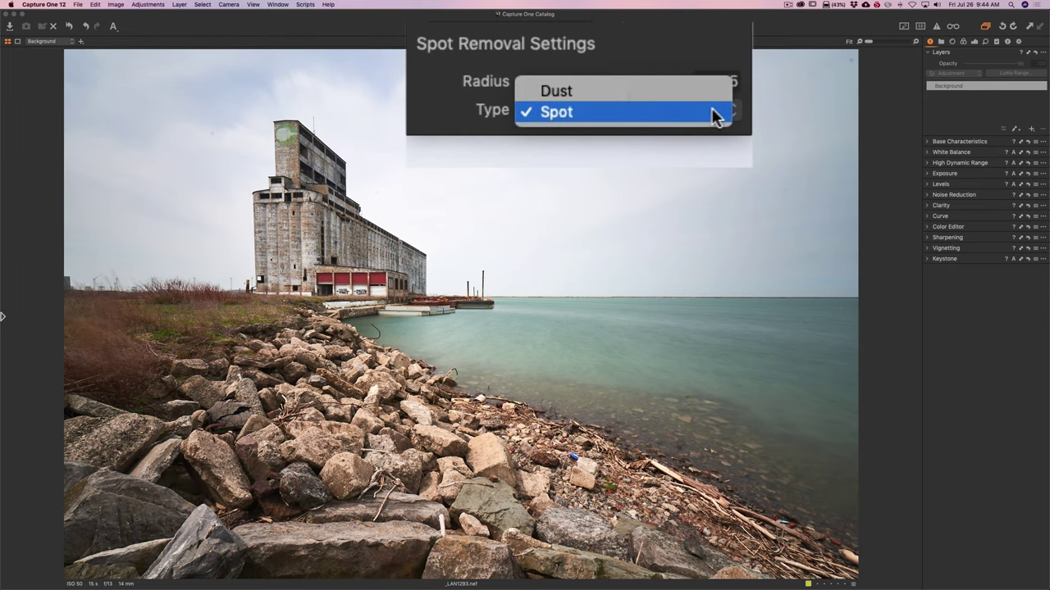
click(628, 115)
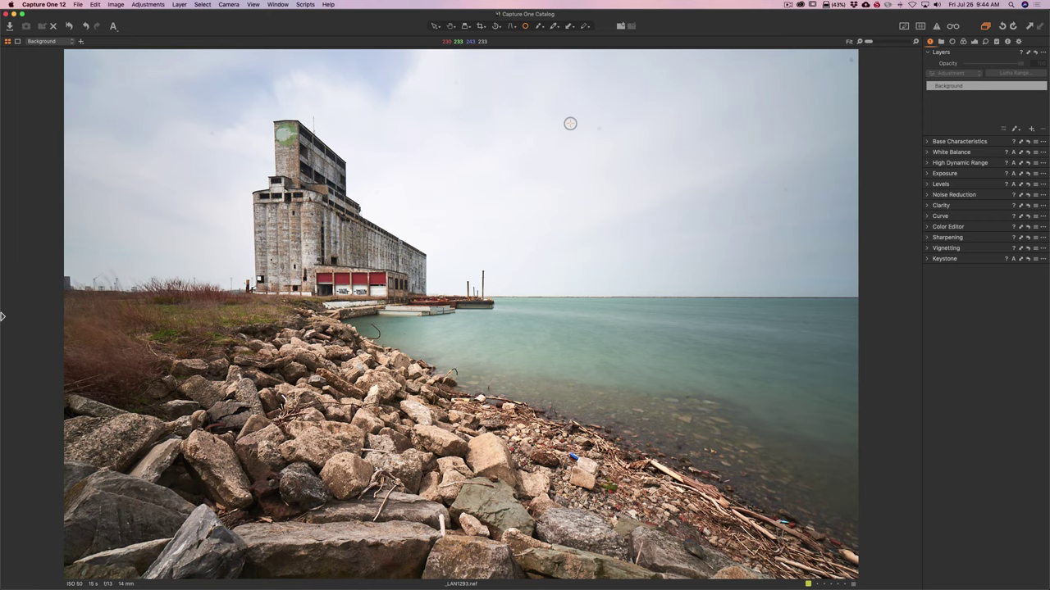
Step: Resize the spot brush and place spot repairs across the sky around the grain elevator
key(bracketright)
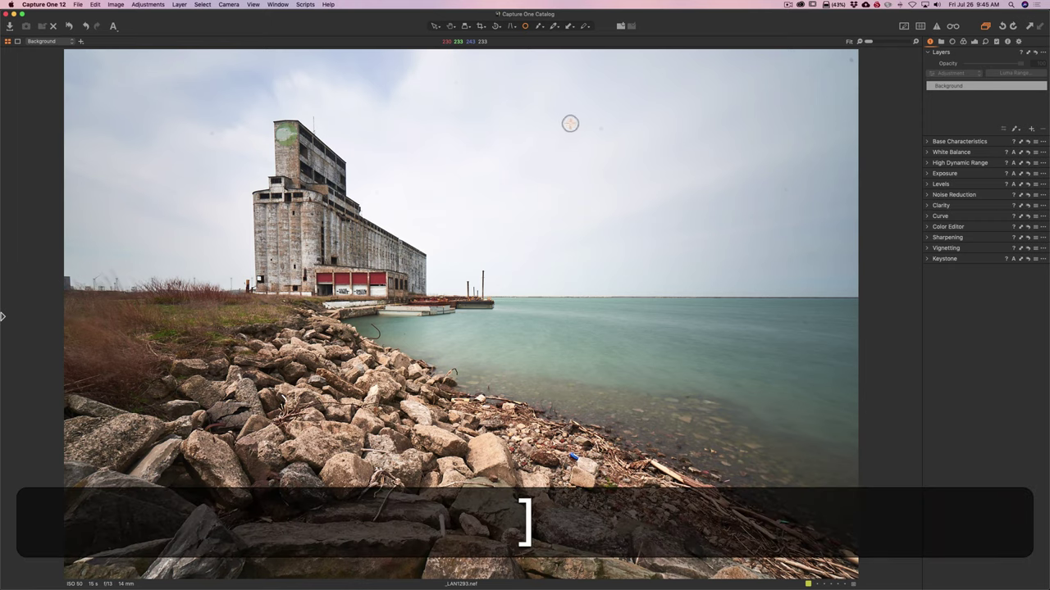
key(bracketleft)
key(bracketleft)
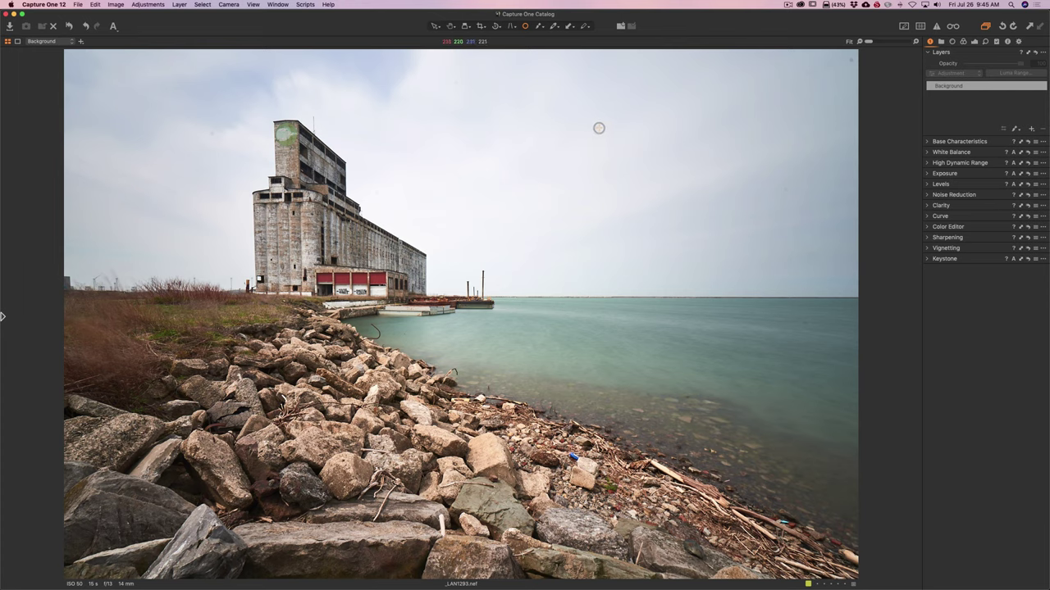
click(599, 128)
click(784, 191)
click(850, 60)
click(456, 83)
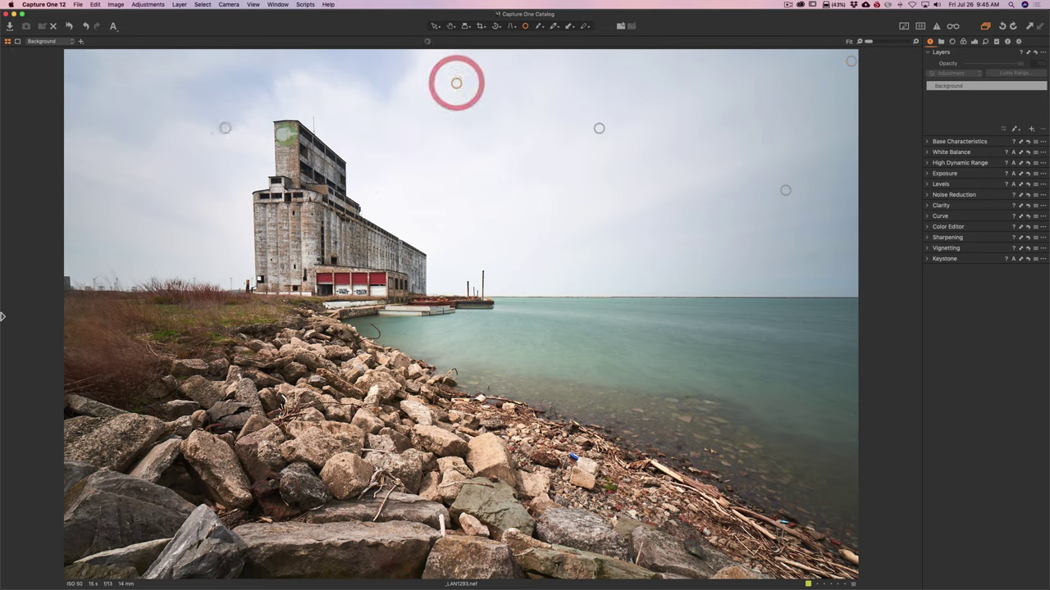
click(213, 134)
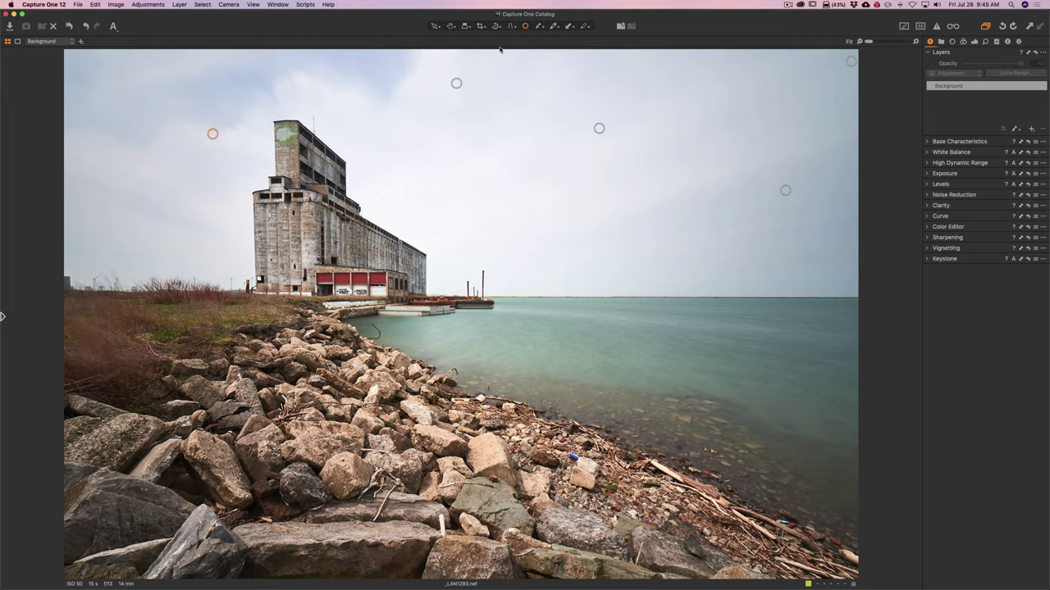
Step: Leave spot removal to hide the markers, zoom to 50% on the sky, then return to Fit
click(450, 25)
click(736, 142)
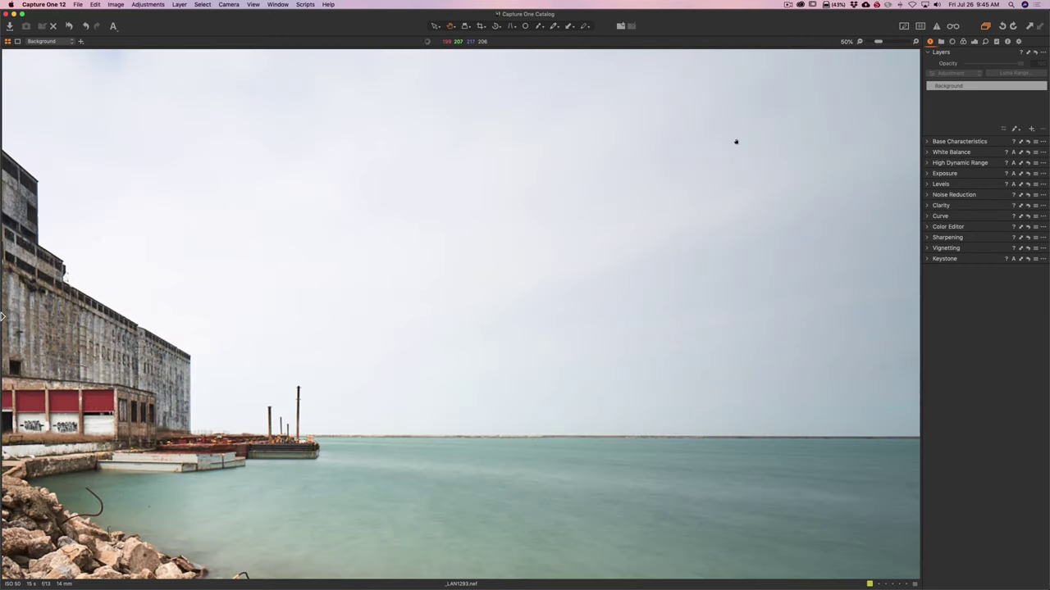
click(860, 42)
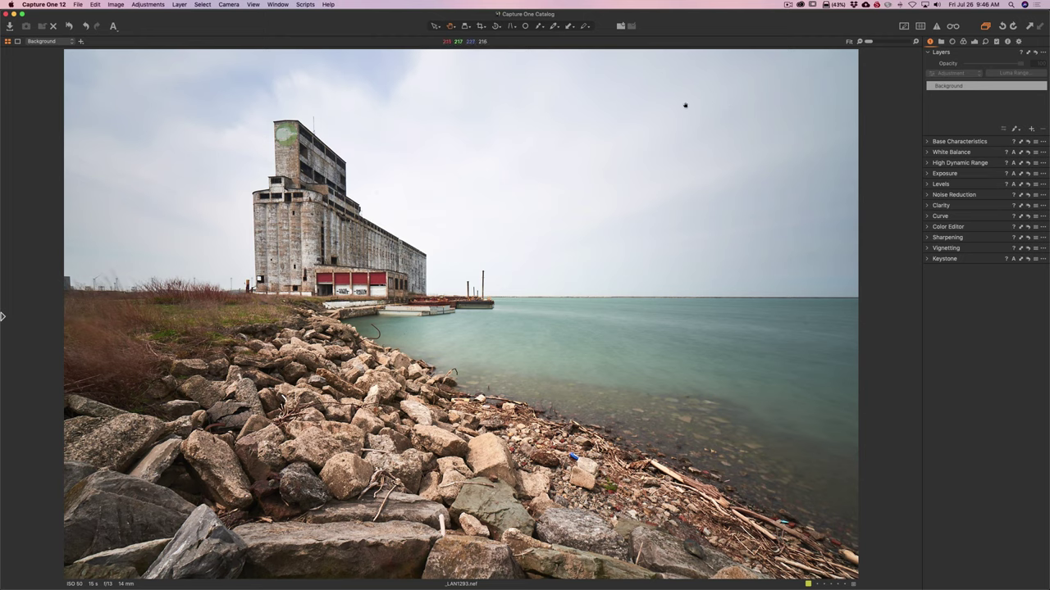
Step: Open the lakeside museum photo from the browser and zoom in with a larger Remove Spot brush
click(2, 315)
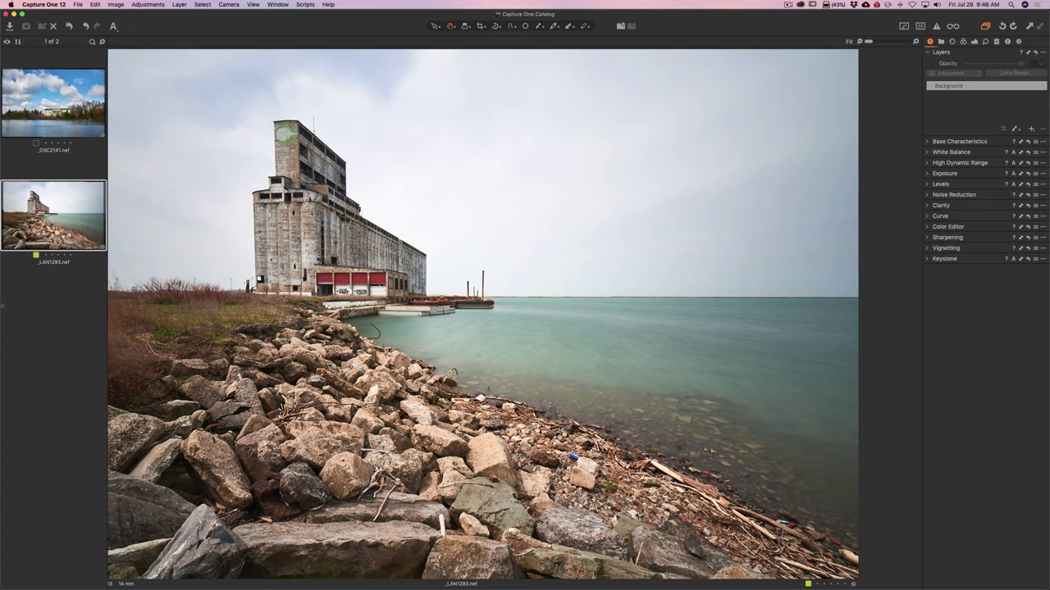
click(59, 113)
click(2, 316)
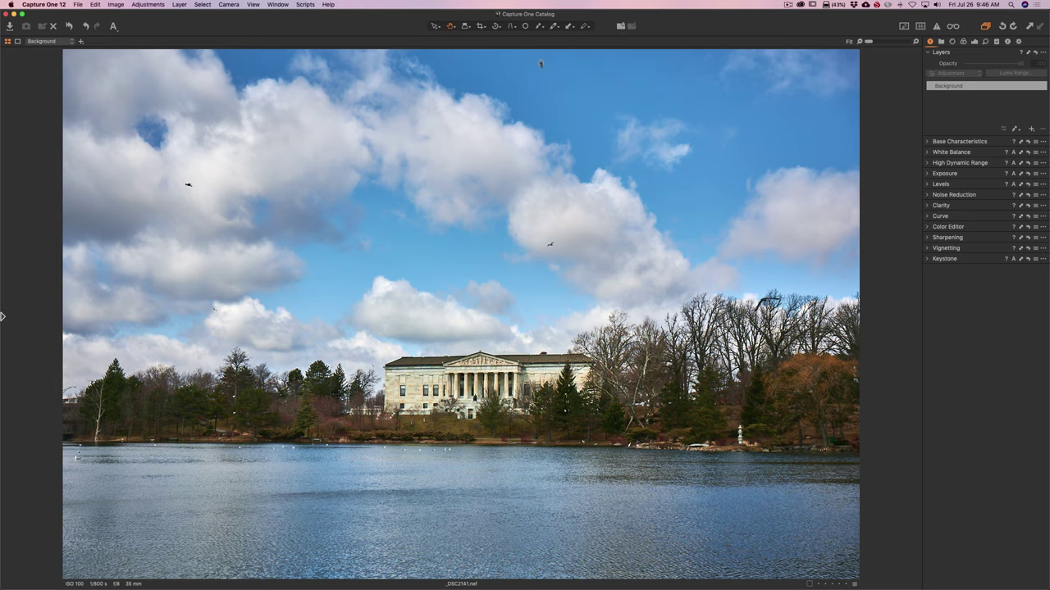
right_click(572, 100)
key(o)
key(bracketright)
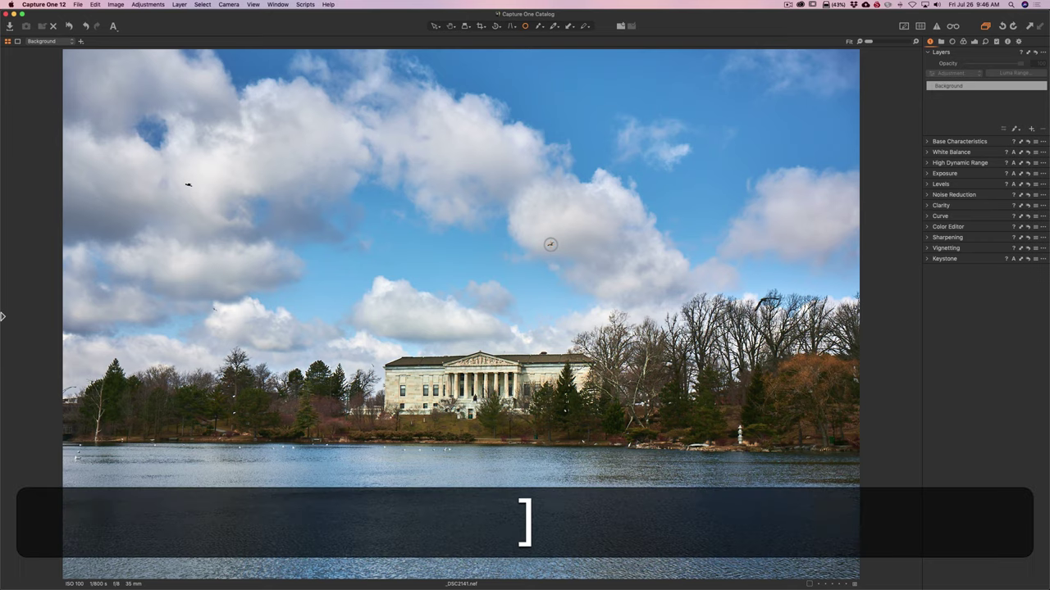
scroll(550, 244, up, 5)
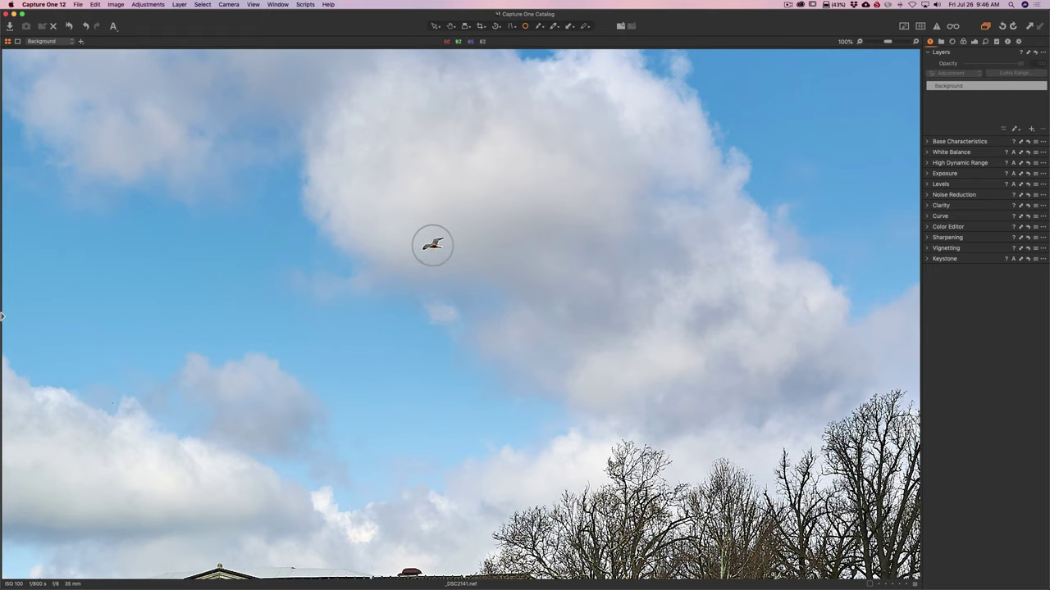
Step: Try a spot repair on the seagull, then delete it
click(432, 245)
click(450, 27)
click(525, 27)
key(BackSpace)
Step: Set the viewer zoom to Fit to show the whole museum photo
click(858, 42)
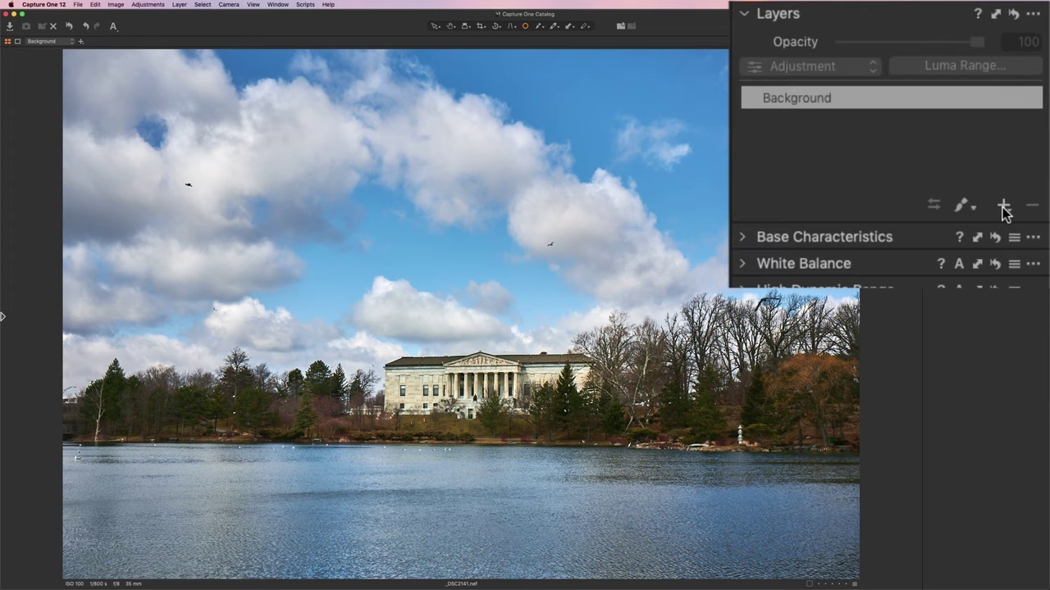
Step: Create a new clone layer, Repair Layer 1, from the Layers tool's + menu
click(1004, 209)
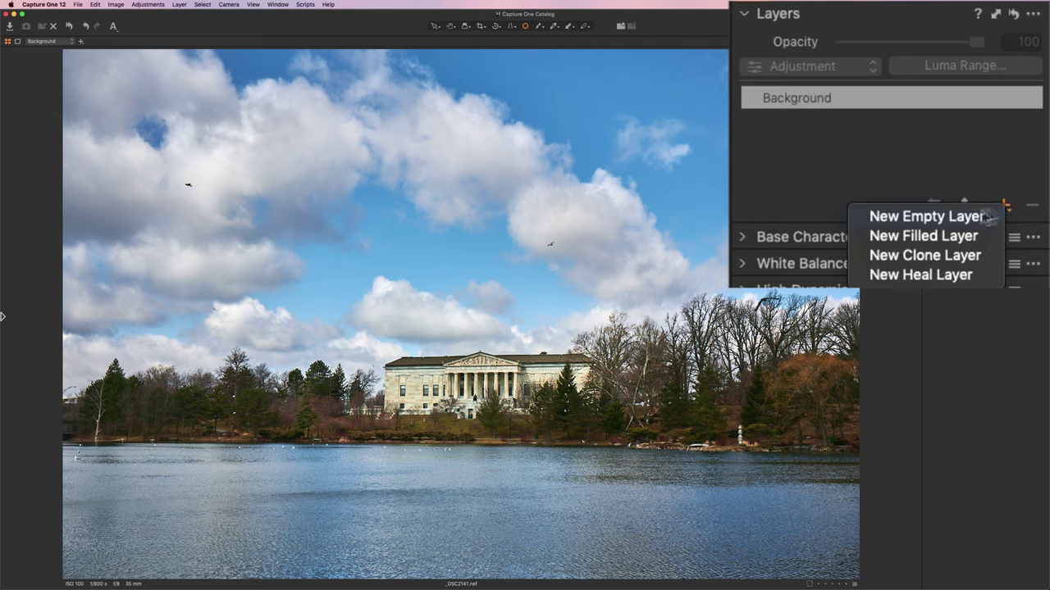
click(946, 255)
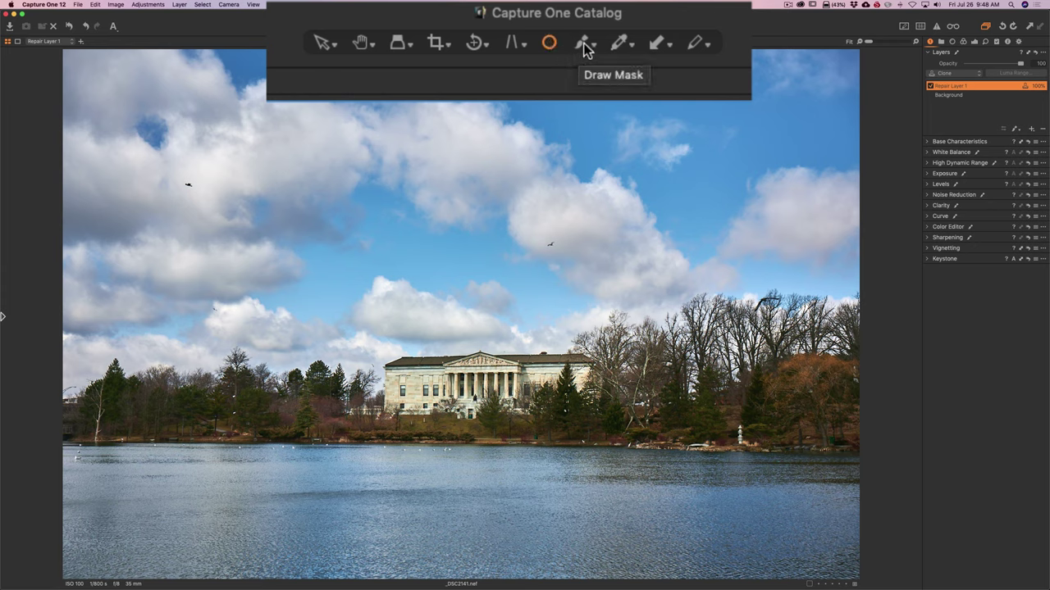
Step: Select Draw Mask as the brush mode for the Repair Layer 1 clone layer
click(583, 42)
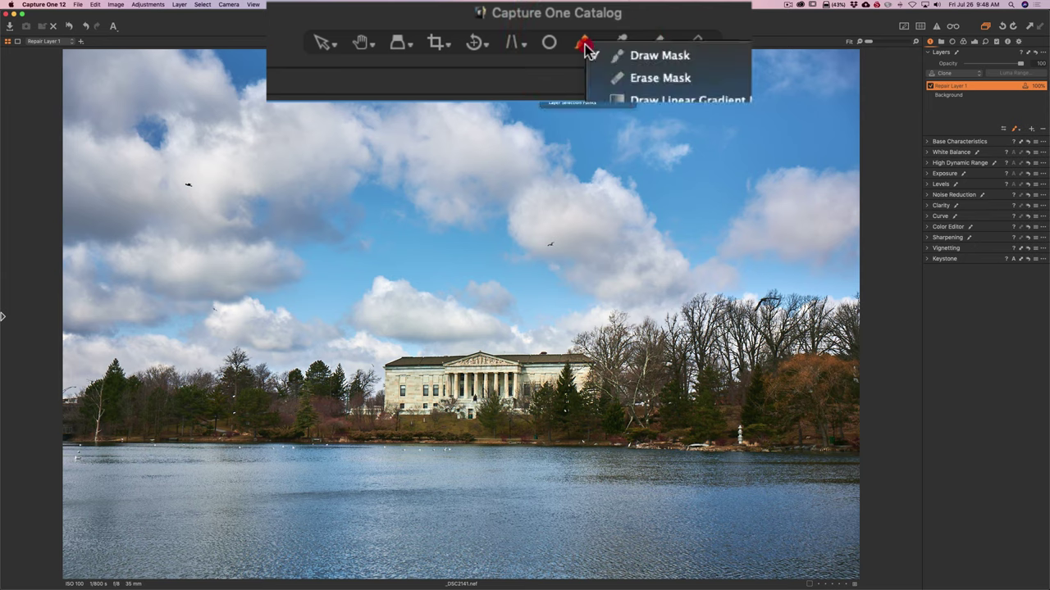
click(637, 57)
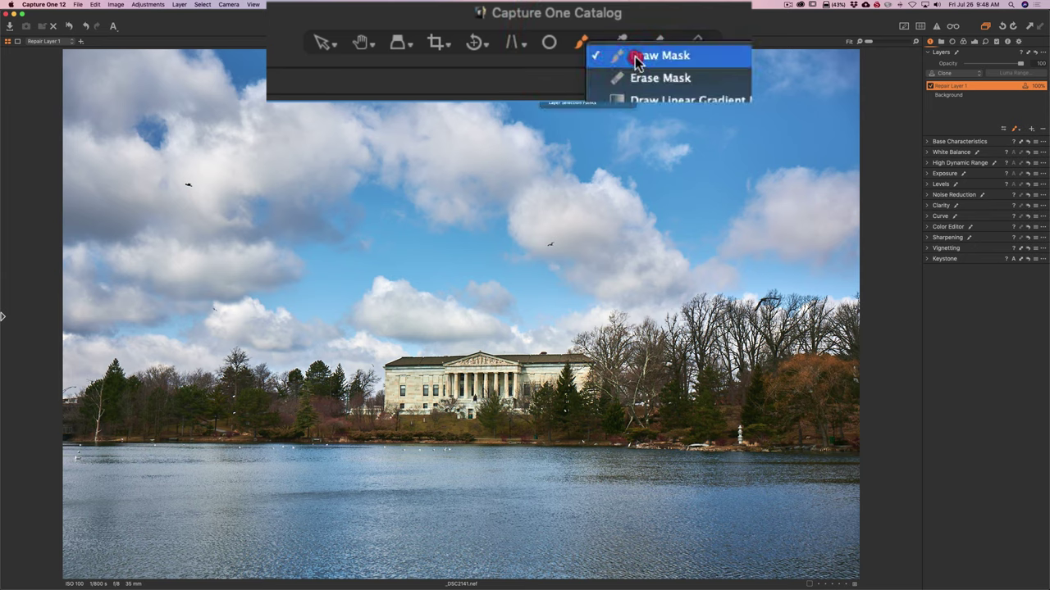
click(587, 43)
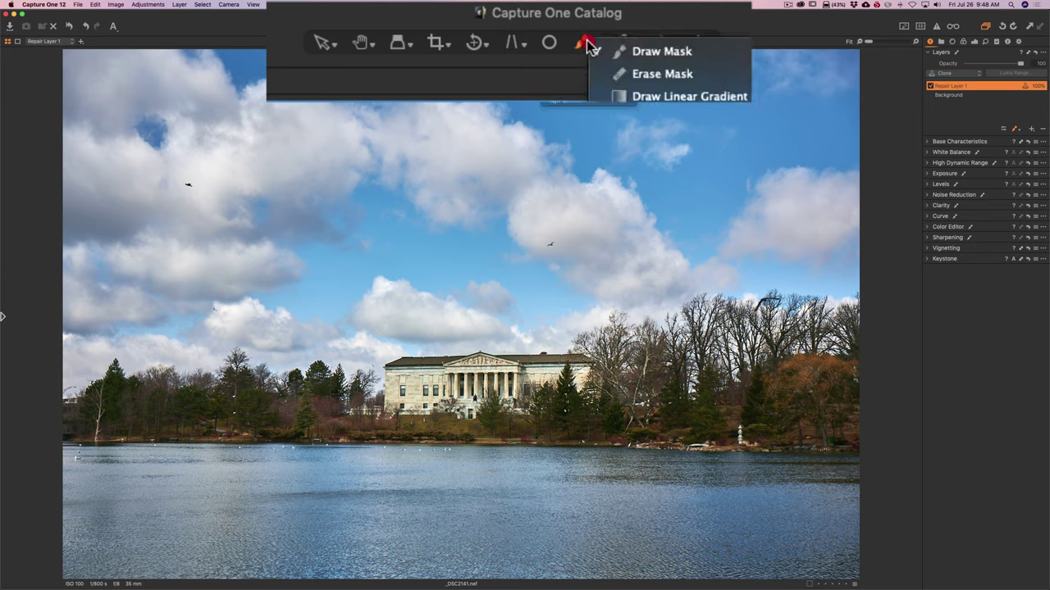
click(588, 45)
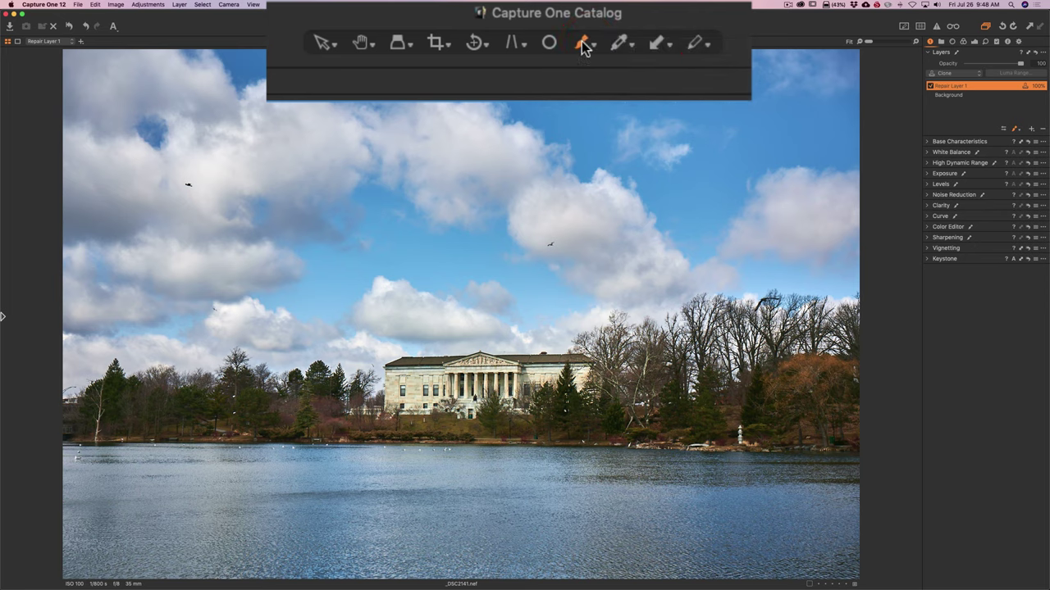
Step: Set the clone brush to size 155, hardness 48 and flow 99 in Brush Settings
right_click(551, 127)
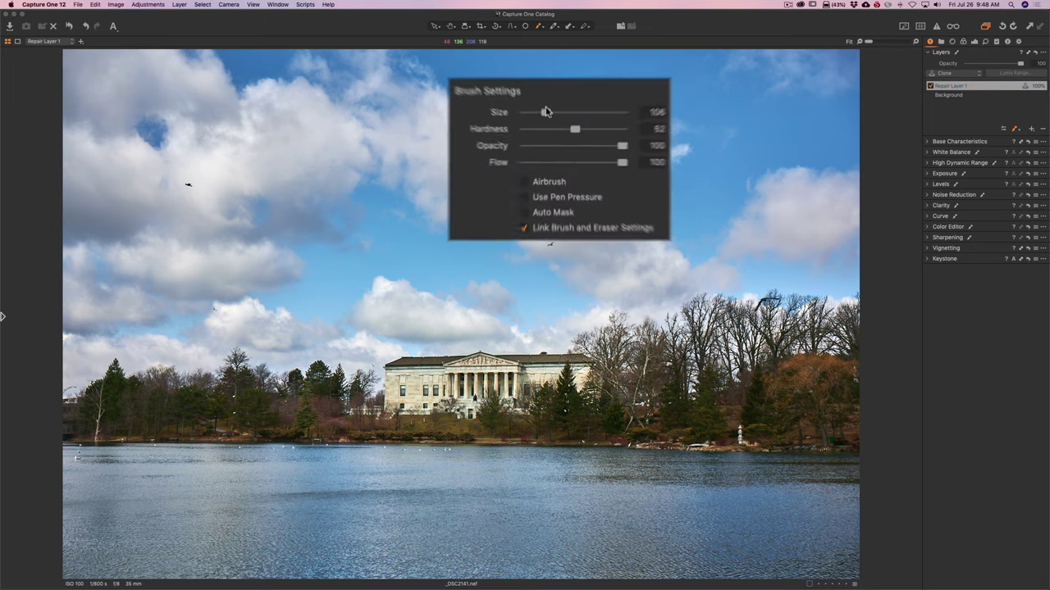
drag(549, 134, 556, 134)
drag(554, 76, 542, 75)
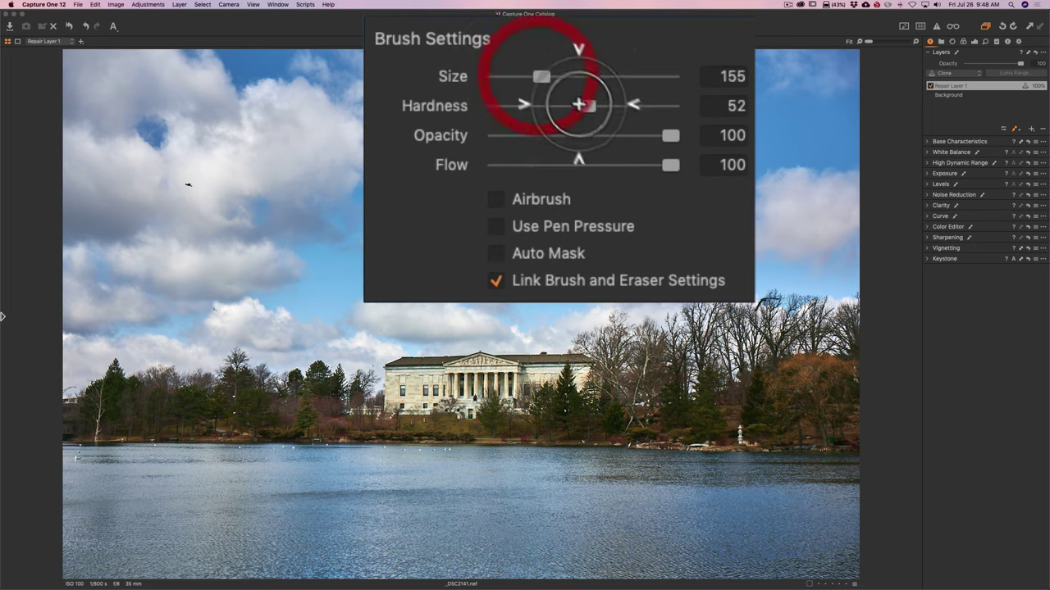
drag(585, 106, 581, 106)
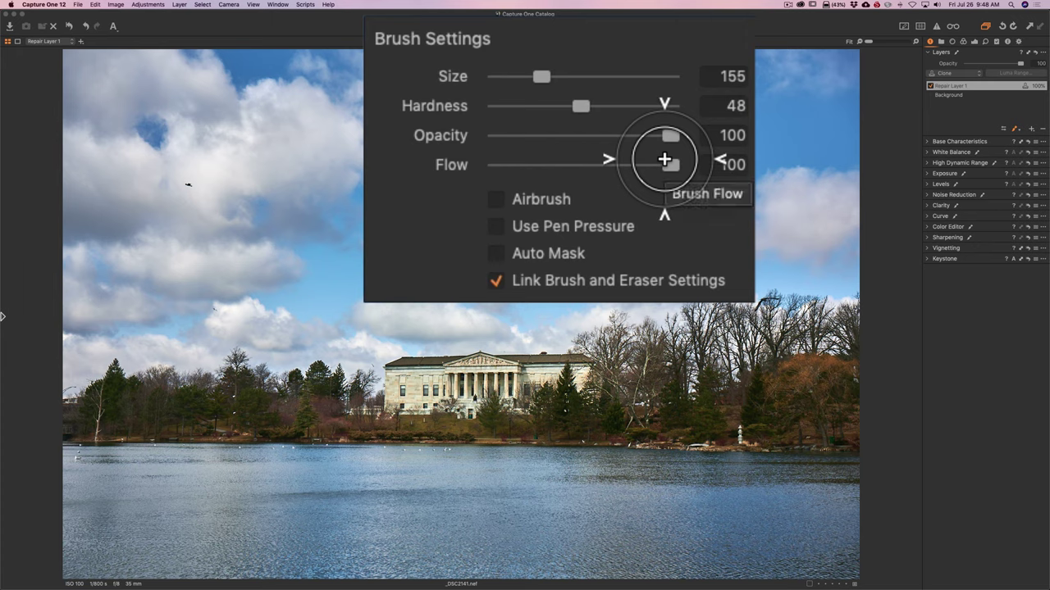
drag(664, 160, 662, 162)
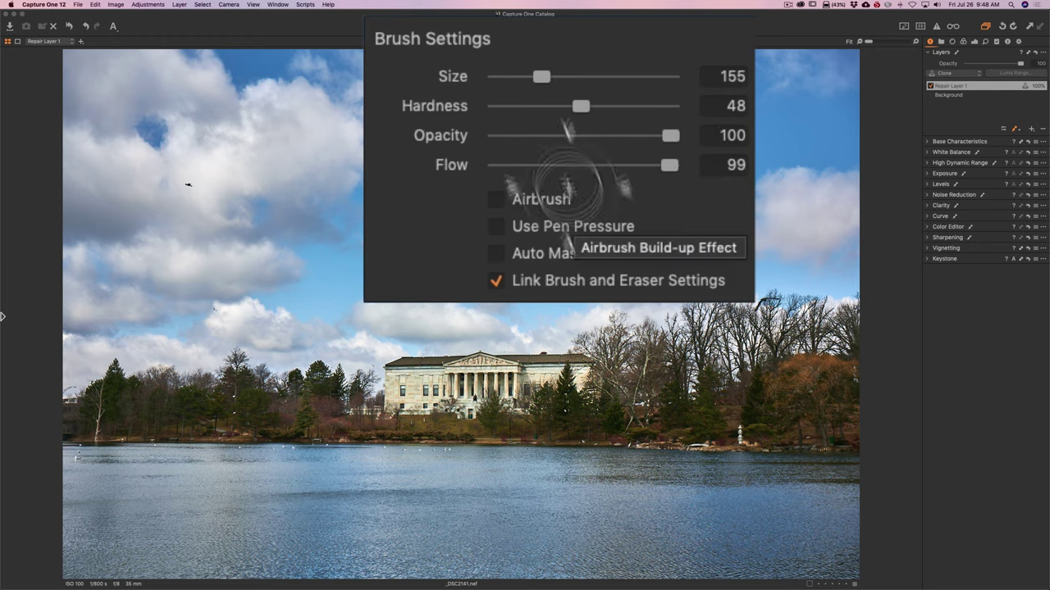
Step: Reduce the clone brush size to about 134 and fine-tune it with [ and ]
key(Escape)
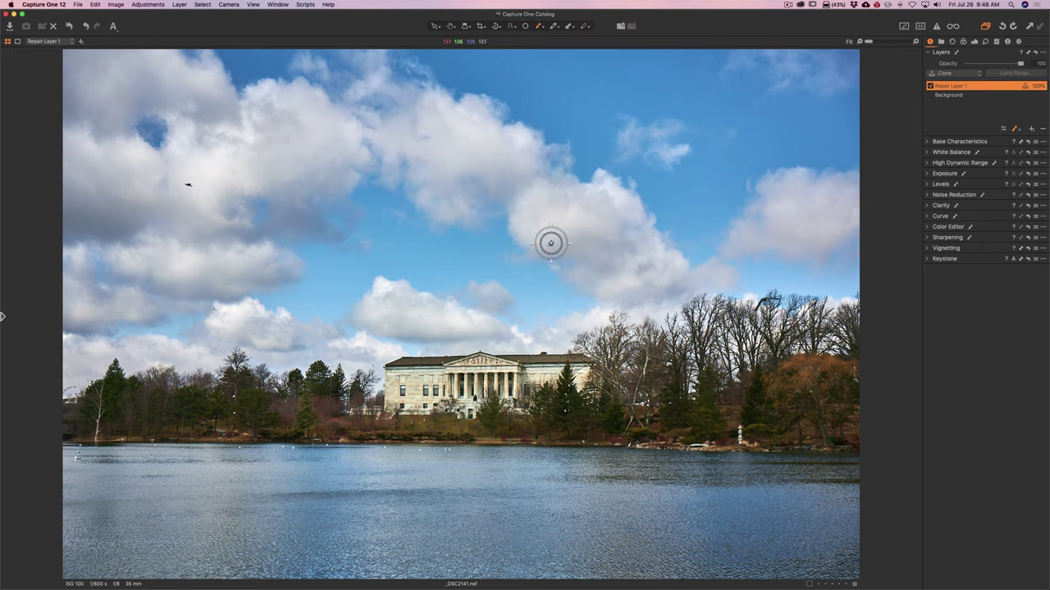
right_click(563, 131)
drag(564, 131, 561, 133)
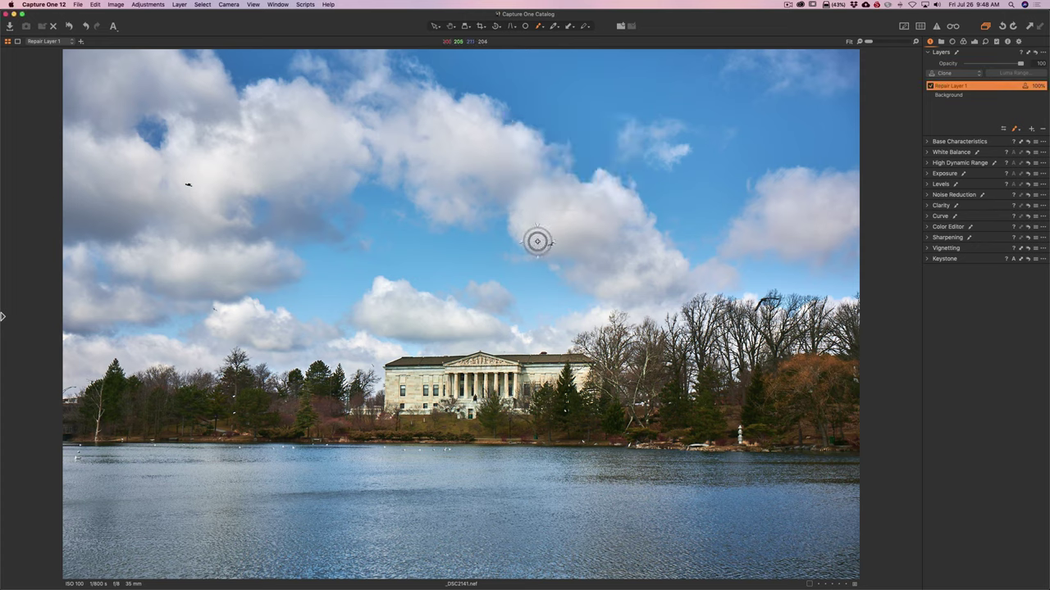
key(bracketleft)
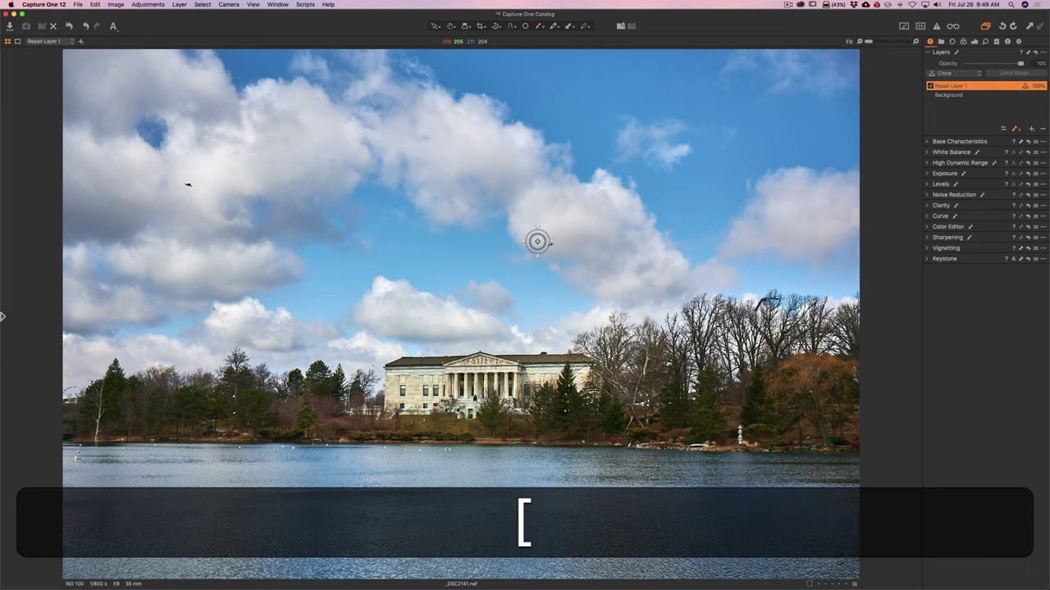
key(bracketright)
key(bracketleft)
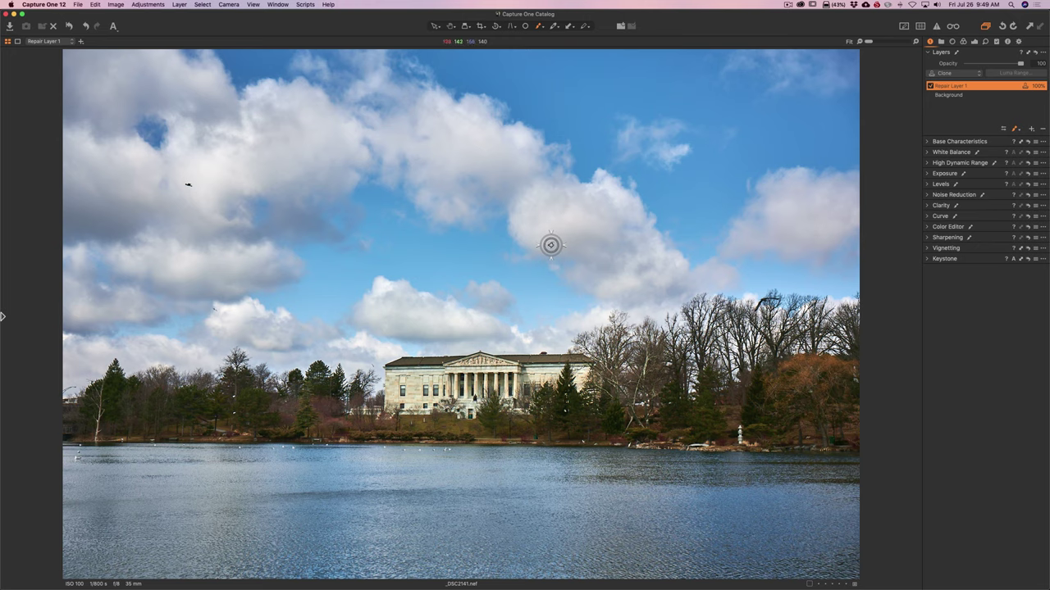
Step: Clone over the central seagull and move the clone source toward the trees
click(549, 244)
click(500, 278)
mouse_move(497, 277)
mouse_down()
mouse_move(639, 324)
mouse_move(656, 354)
mouse_up()
mouse_move(689, 320)
mouse_down()
mouse_move(698, 321)
mouse_move(689, 320)
mouse_up()
click(566, 236)
Step: Paint clone patches over the upper-left and cloud-side seagulls, then reposition the clone source
click(188, 184)
click(438, 247)
click(634, 240)
alt+click(568, 240)
mouse_move(569, 241)
mouse_down()
mouse_move(556, 253)
mouse_move(475, 258)
mouse_move(479, 248)
mouse_up()
Step: Move the clone source from the trees up into clear sky, then select Repair Layer 1
click(645, 336)
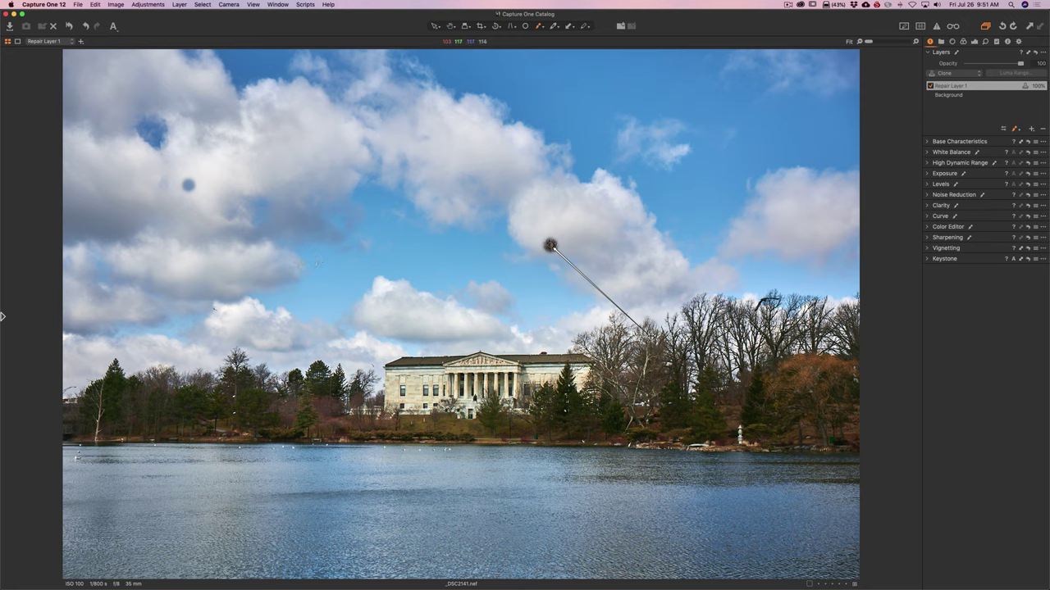
mouse_move(645, 331)
mouse_down()
mouse_move(638, 237)
mouse_move(562, 172)
mouse_move(470, 192)
mouse_move(465, 239)
mouse_move(495, 95)
mouse_move(532, 56)
mouse_move(623, 91)
mouse_move(628, 108)
mouse_move(599, 200)
mouse_move(534, 231)
mouse_up()
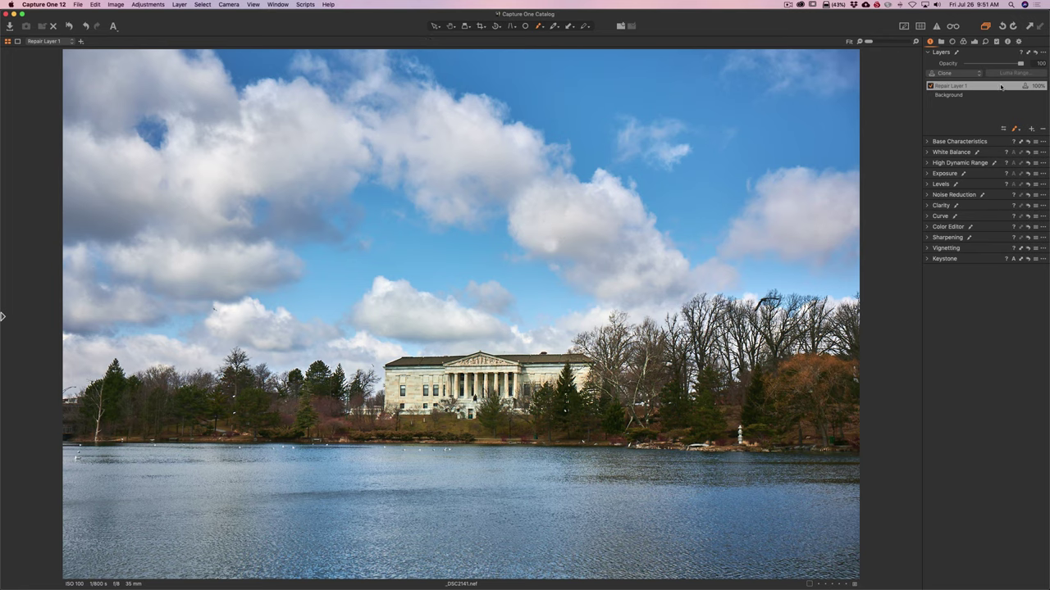
click(998, 86)
Step: Delete Repair Layer 1, add a New Heal Layer, set the brush, and heal the central seagull
key(BackSpace)
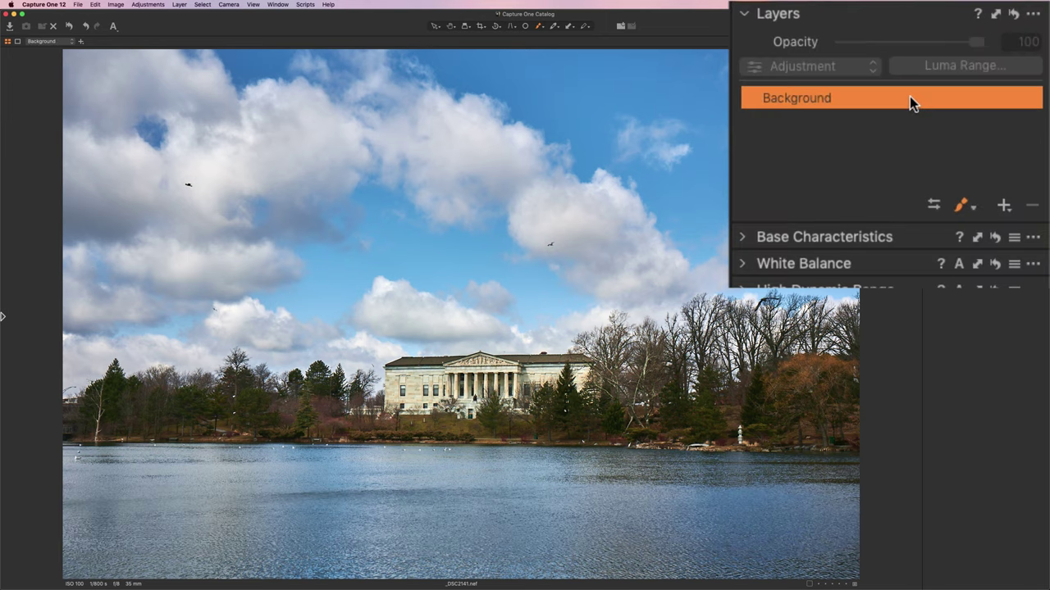
drag(1002, 210, 941, 271)
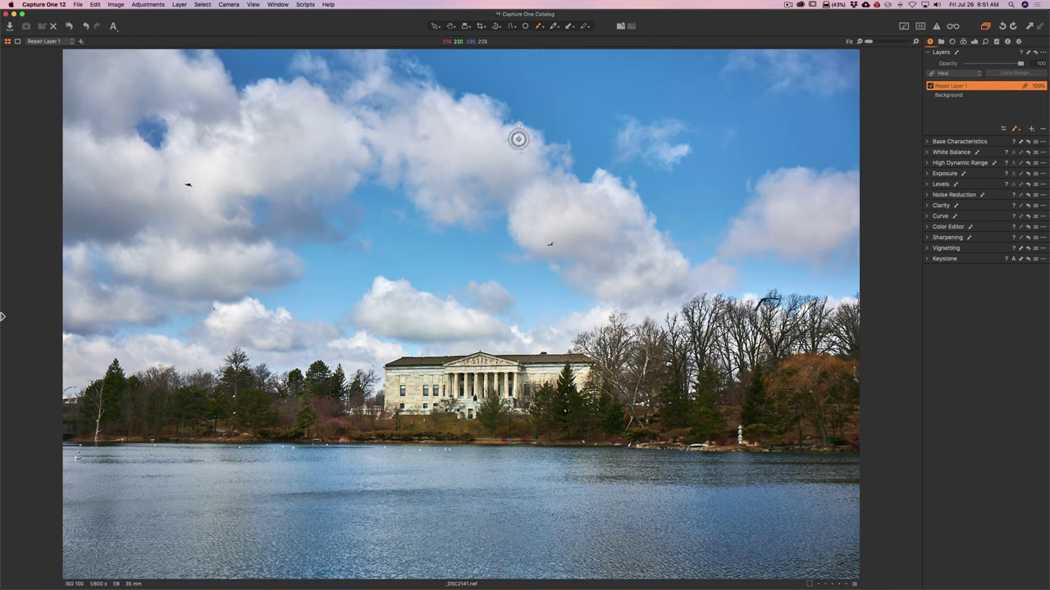
right_click(551, 202)
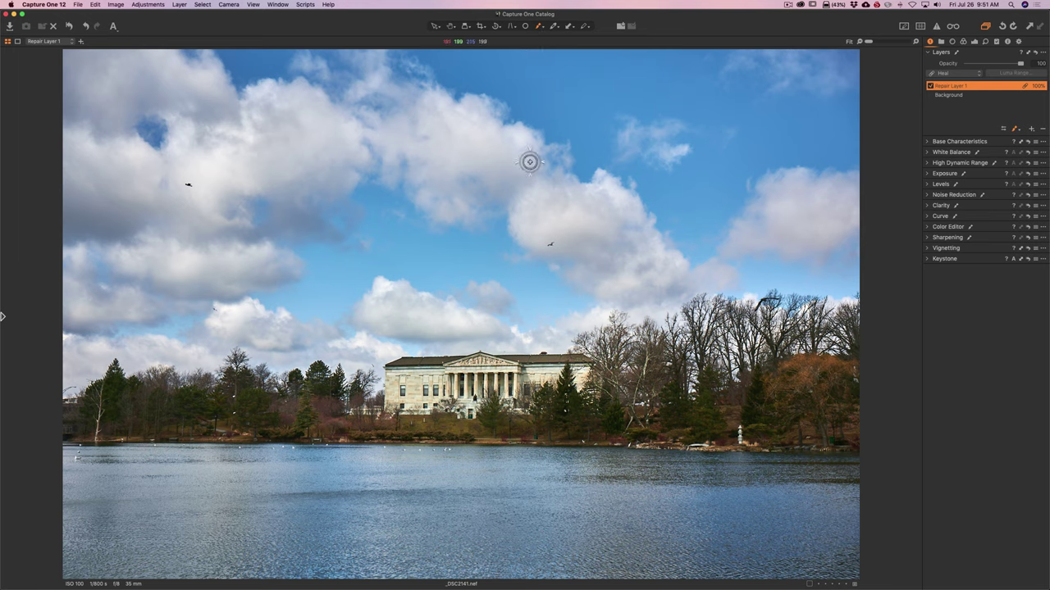
click(549, 244)
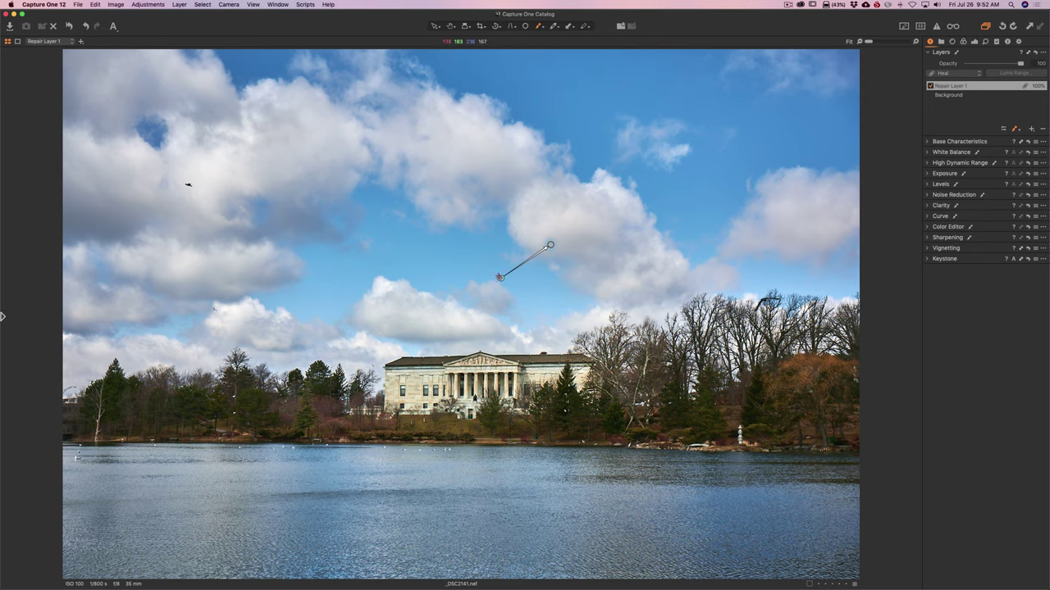
Step: Extend the heal over the central seagull and move its source from near the trees into adjacent cloud
click(488, 243)
mouse_move(549, 244)
mouse_down()
mouse_move(539, 239)
mouse_move(569, 237)
mouse_move(536, 227)
mouse_move(548, 245)
mouse_up()
mouse_move(488, 236)
mouse_down()
mouse_move(571, 284)
mouse_move(686, 321)
mouse_up()
mouse_move(696, 328)
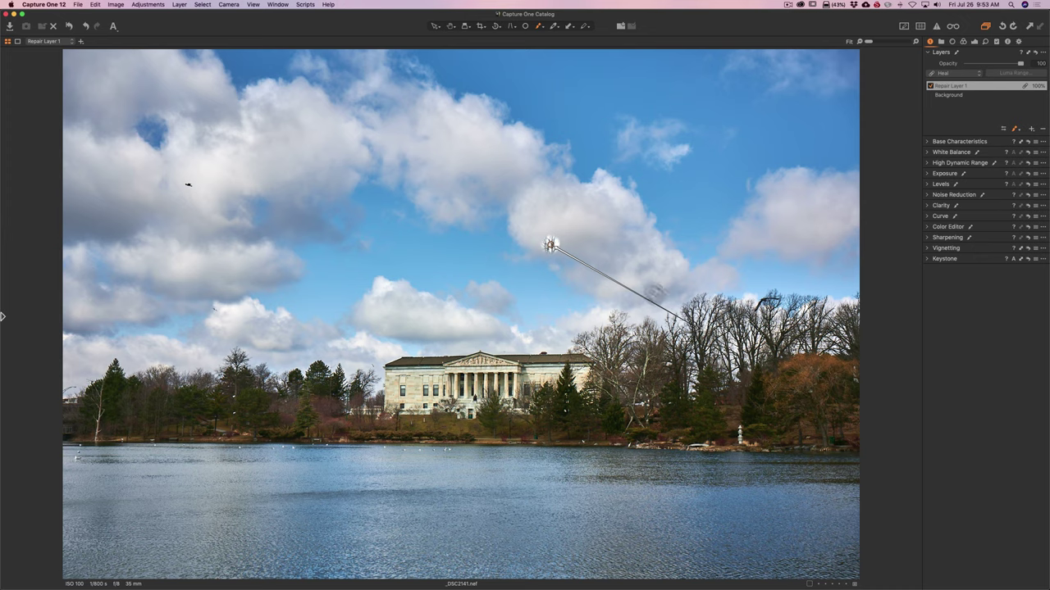
mouse_move(689, 323)
mouse_down()
mouse_move(663, 265)
mouse_move(597, 222)
mouse_up()
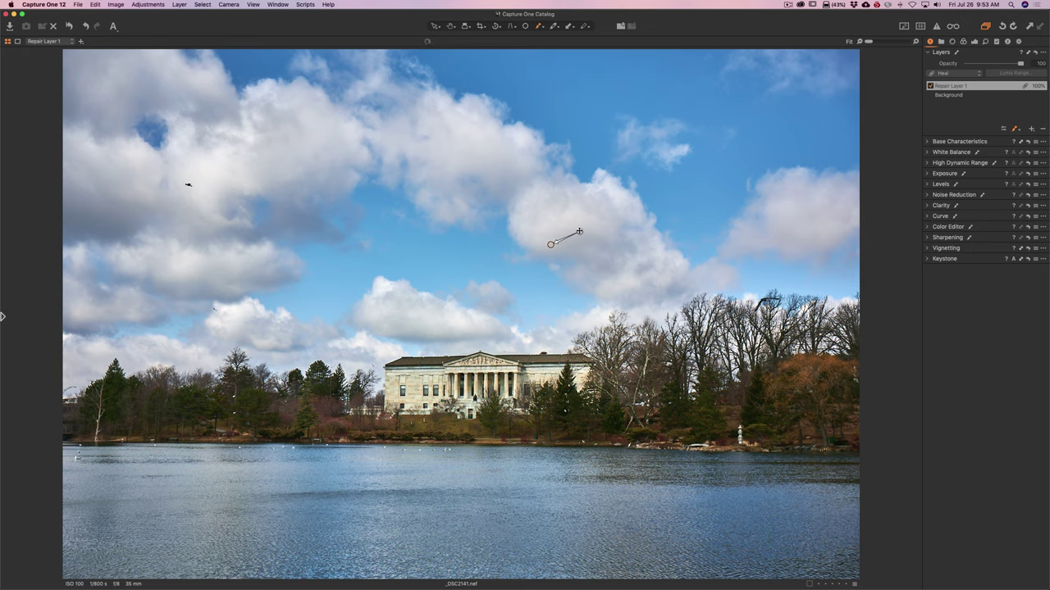
Step: Heal a spot near the central cloud and the upper-left seagull, nudging the heal source alongside
click(579, 233)
click(188, 184)
mouse_move(579, 232)
mouse_down()
mouse_move(600, 241)
mouse_move(598, 300)
mouse_move(534, 304)
mouse_move(440, 227)
mouse_move(446, 323)
mouse_move(567, 335)
mouse_move(633, 141)
mouse_move(416, 158)
mouse_move(422, 143)
mouse_move(725, 174)
mouse_move(652, 292)
mouse_move(572, 290)
mouse_move(542, 233)
mouse_move(569, 238)
mouse_up()
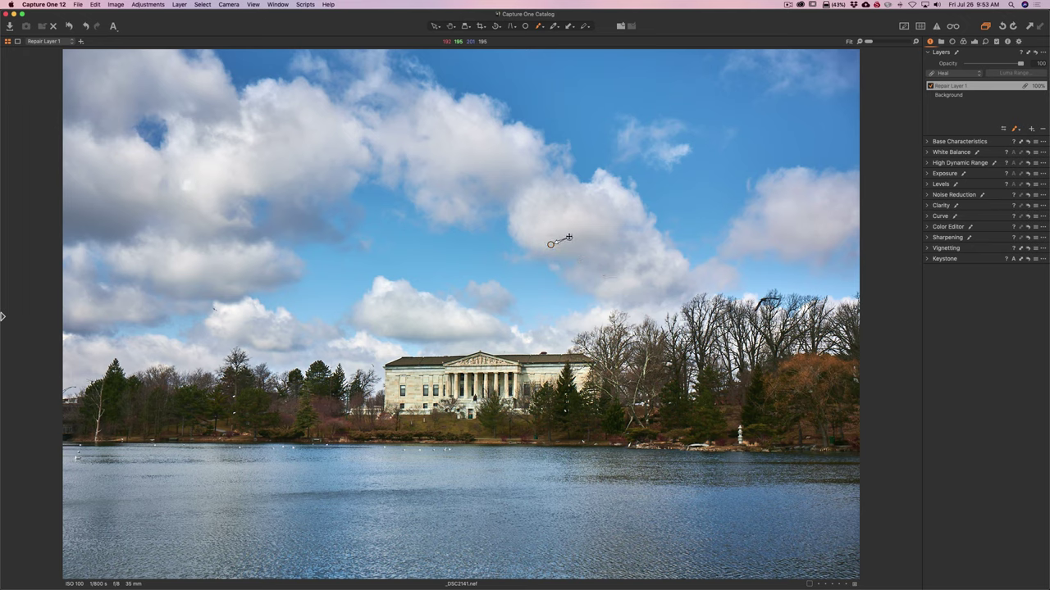